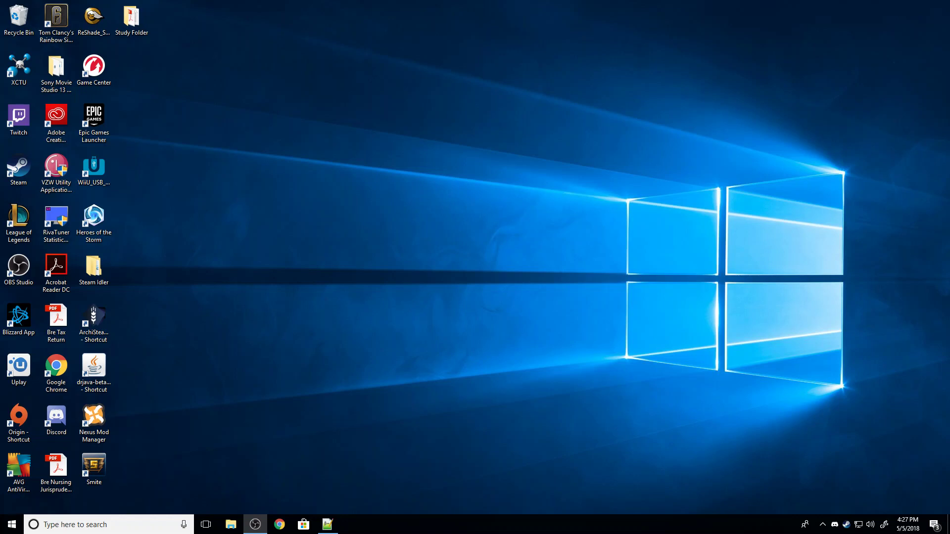
Step: Launch Run from system search and run 'appdata' to open the AppData folder
key(super+s)
text(run)
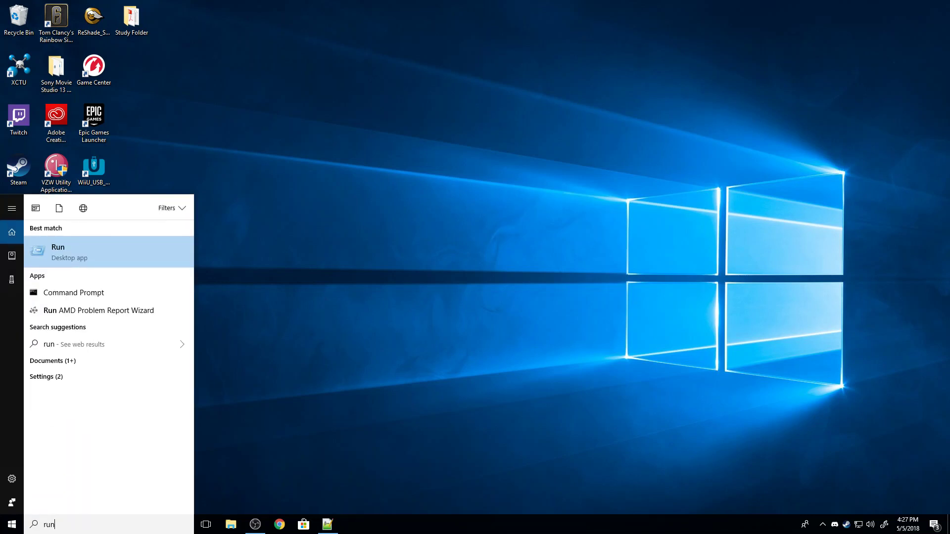
key(Return)
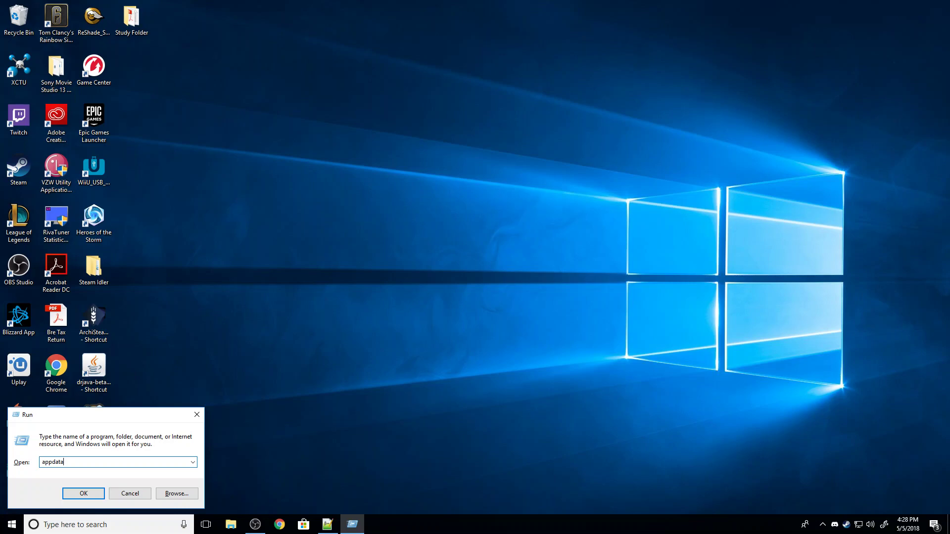
key(Return)
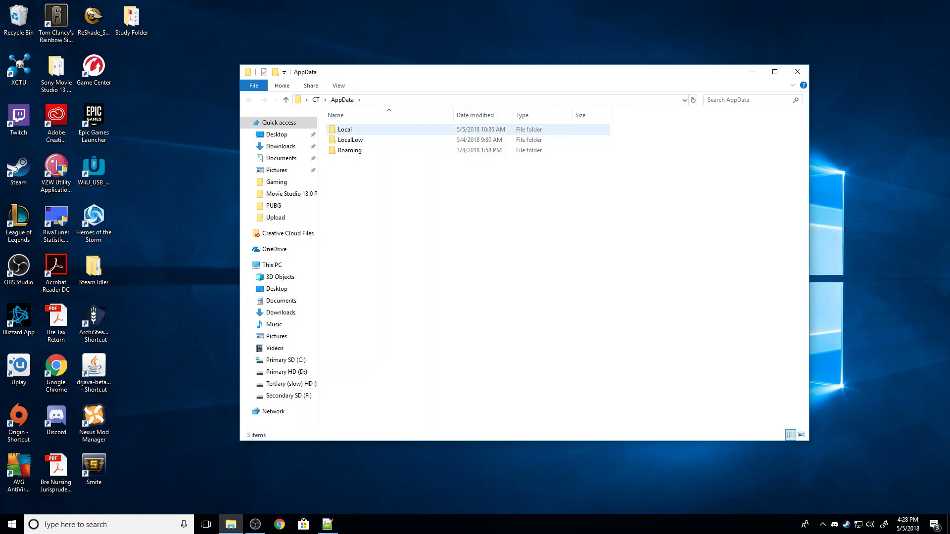
Step: Open the Local folder, then the FortniteGame folder inside it
double_click(346, 129)
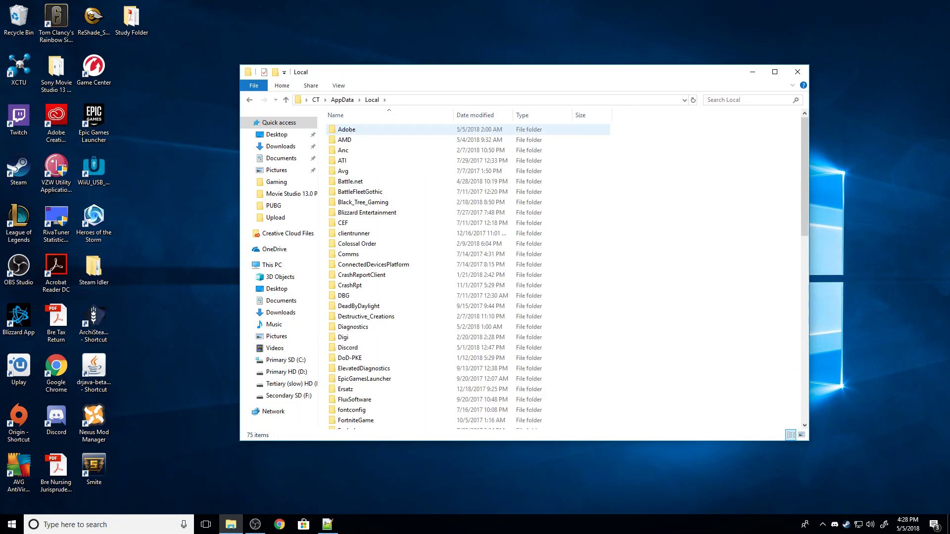
click(354, 400)
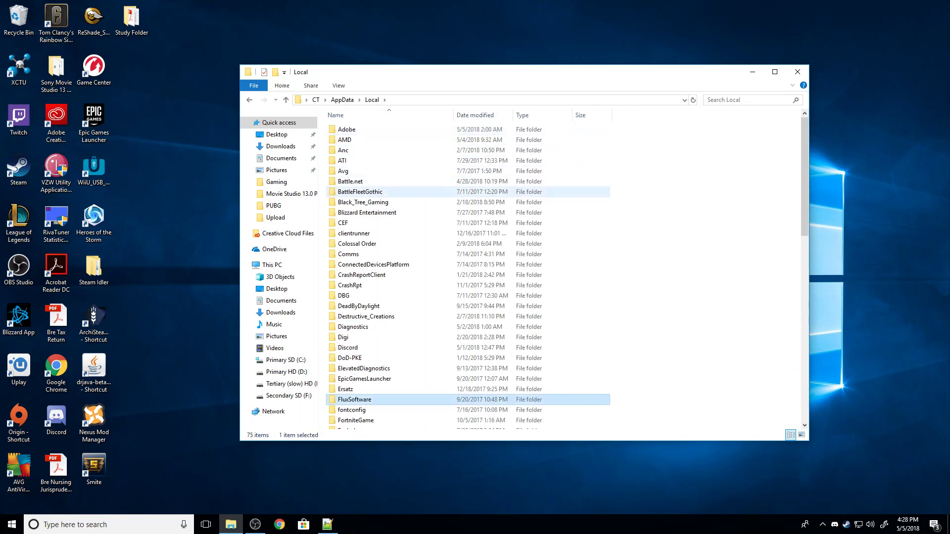
scroll(346, 233, down, 2)
scroll(346, 237, down, 2)
click(356, 299)
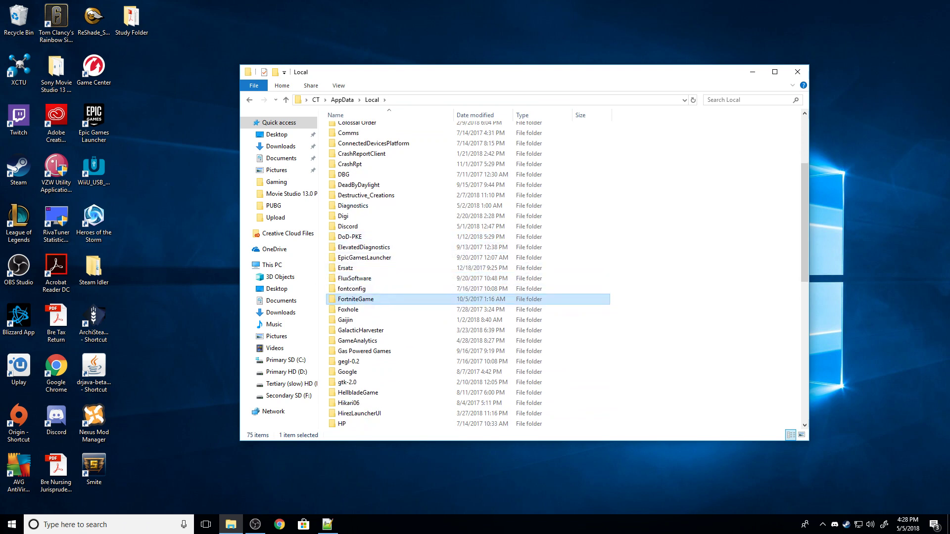
key(Return)
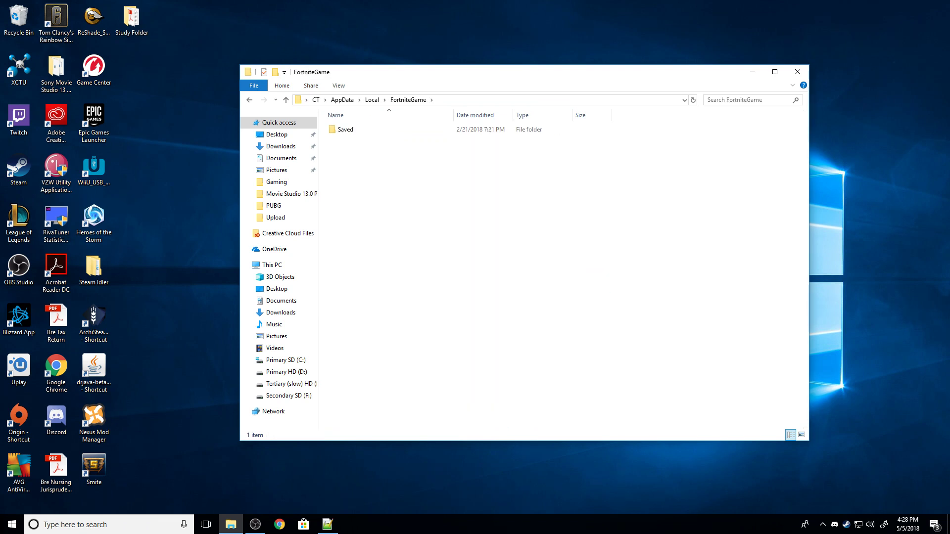
Step: Go into Saved, Config and WindowsClient, and select the GameUserSettings file
click(345, 130)
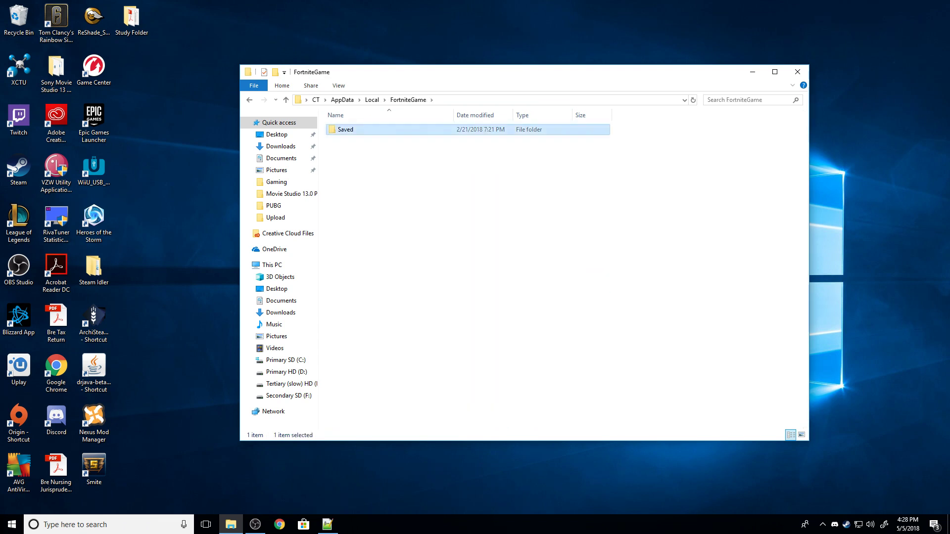
key(Return)
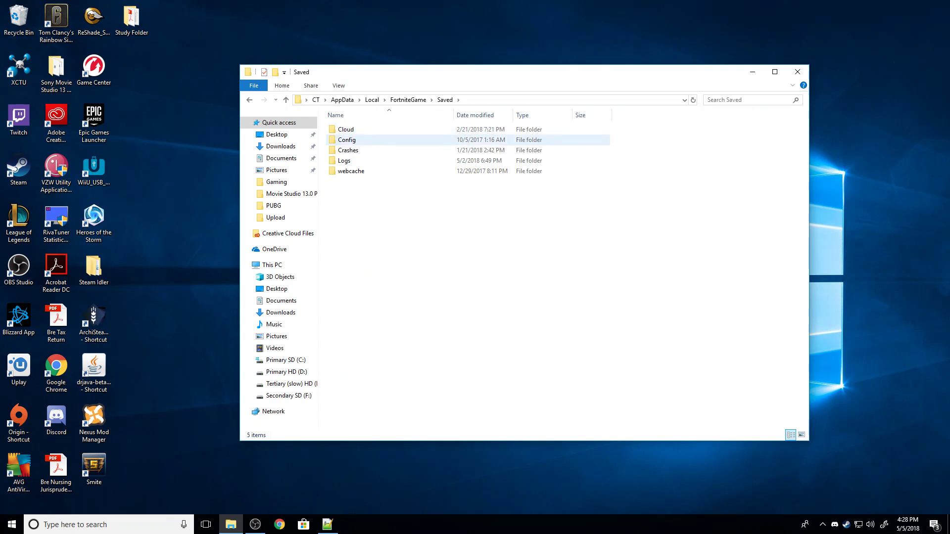
double_click(347, 139)
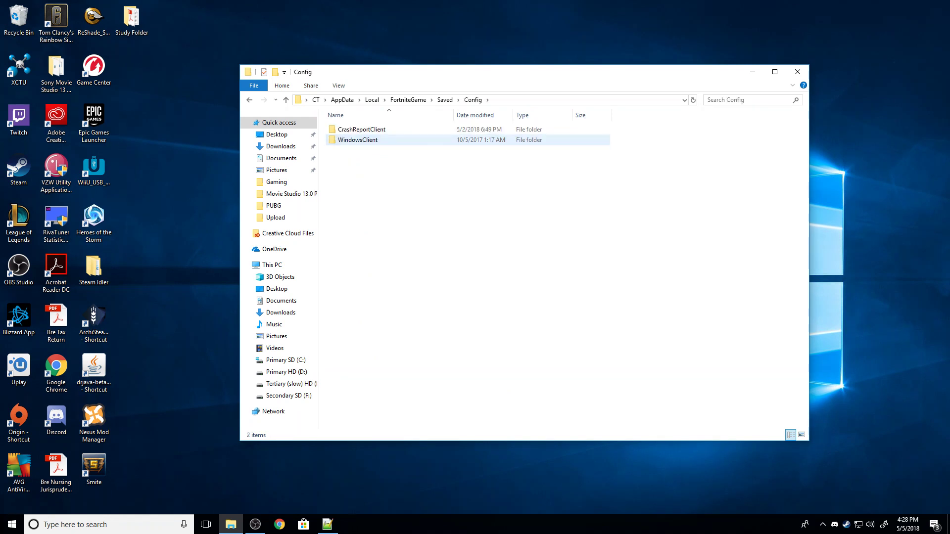
double_click(347, 140)
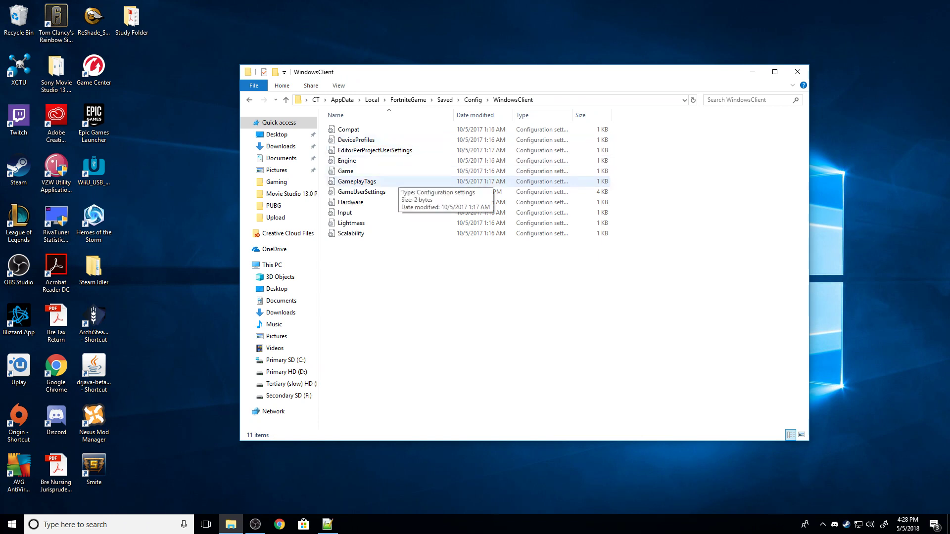
click(362, 191)
click(361, 192)
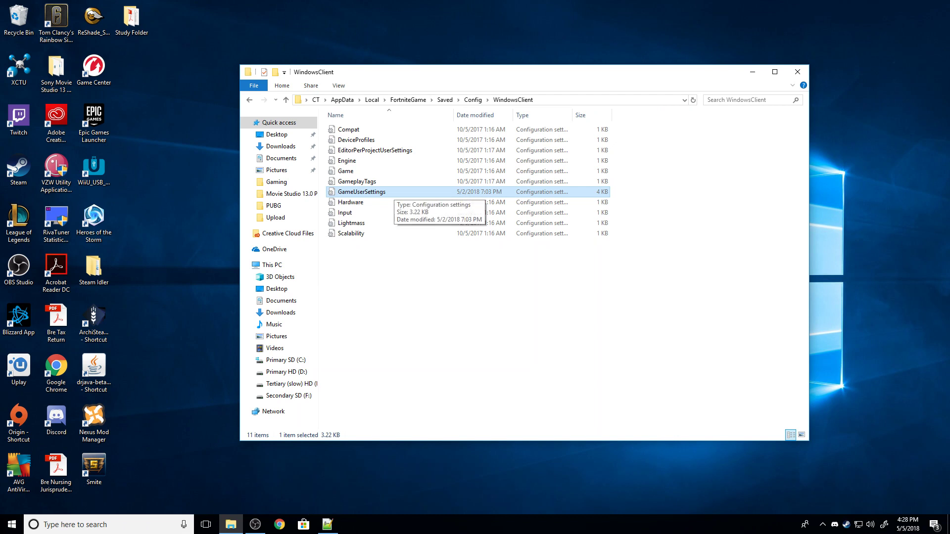
Step: Open GameUserSettings with Notepad from its context menu, then close that Notepad window
right_click(394, 192)
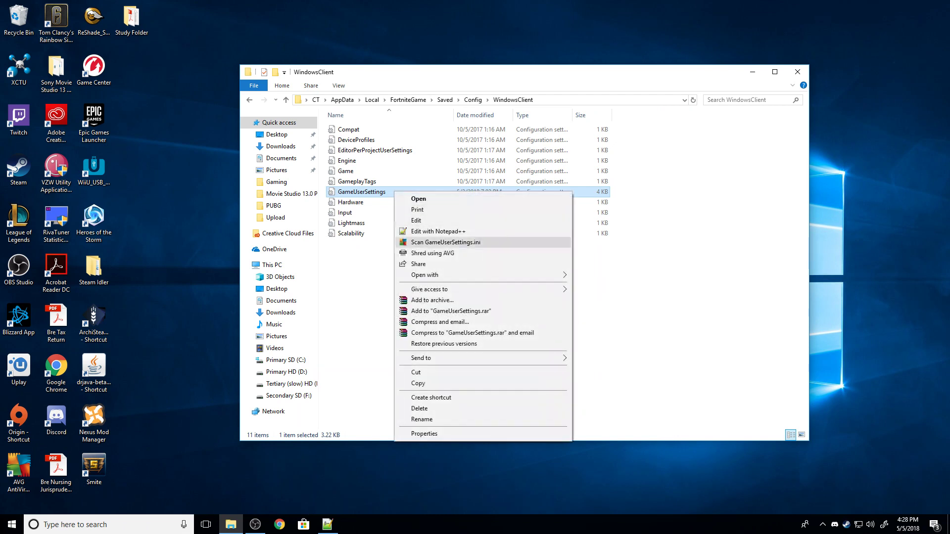
mouse_move(431, 275)
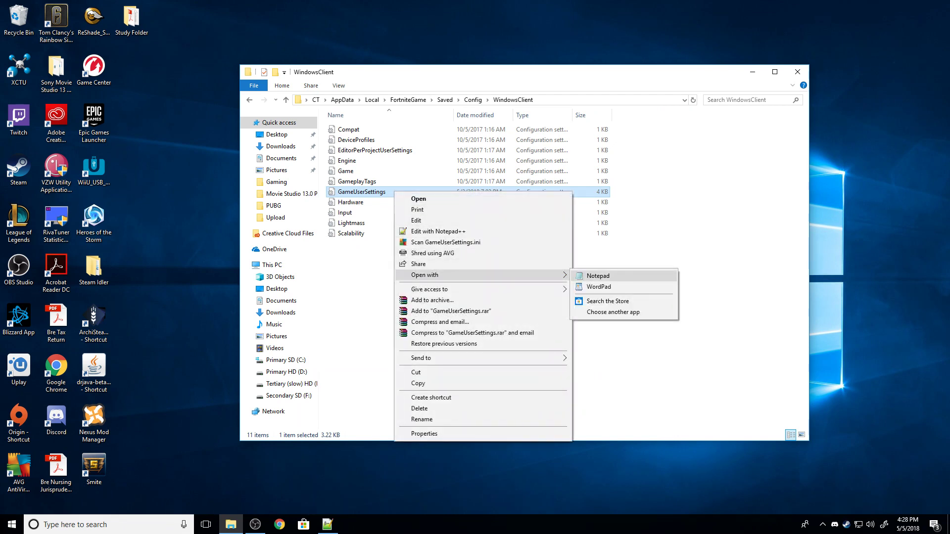
click(598, 275)
click(823, 41)
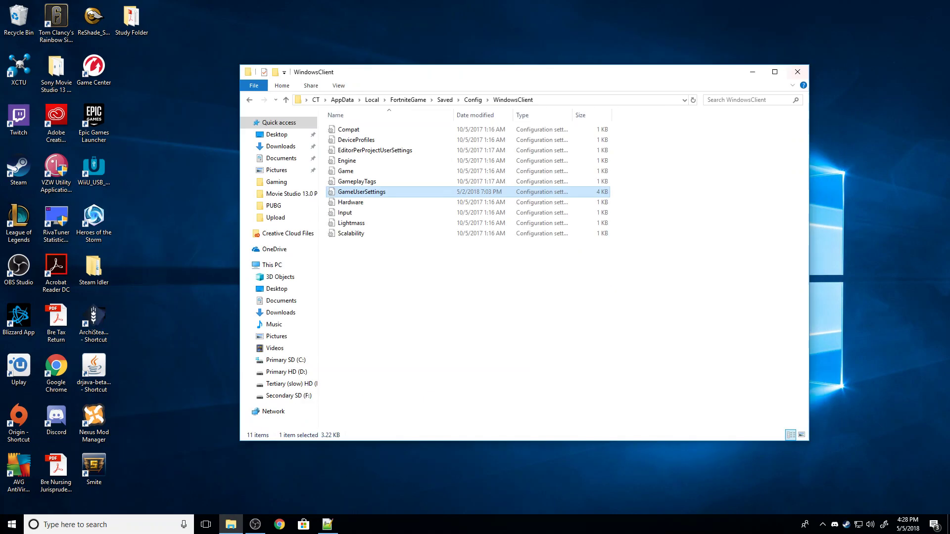
Step: Launch Notepad from search and drag GameUserSettings from WindowsClient into it
click(98, 525)
text(note)
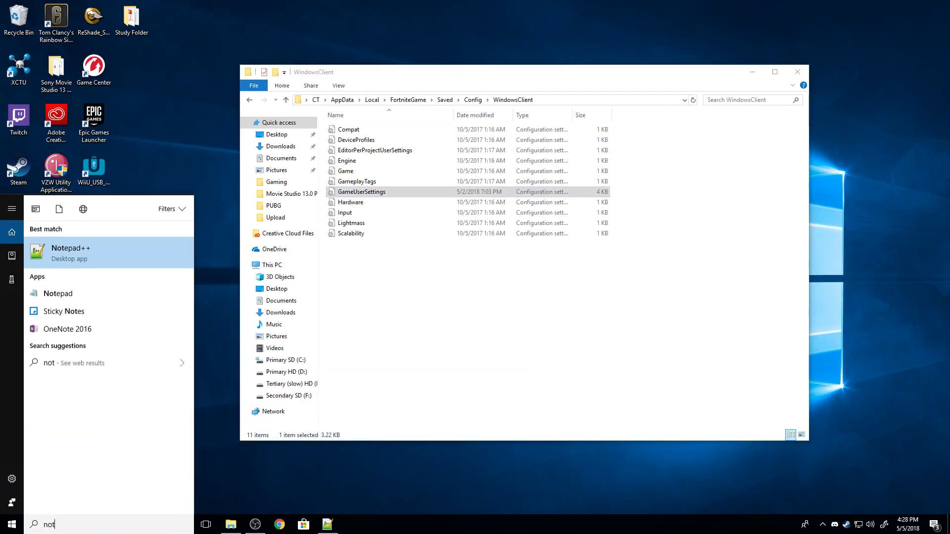
click(58, 293)
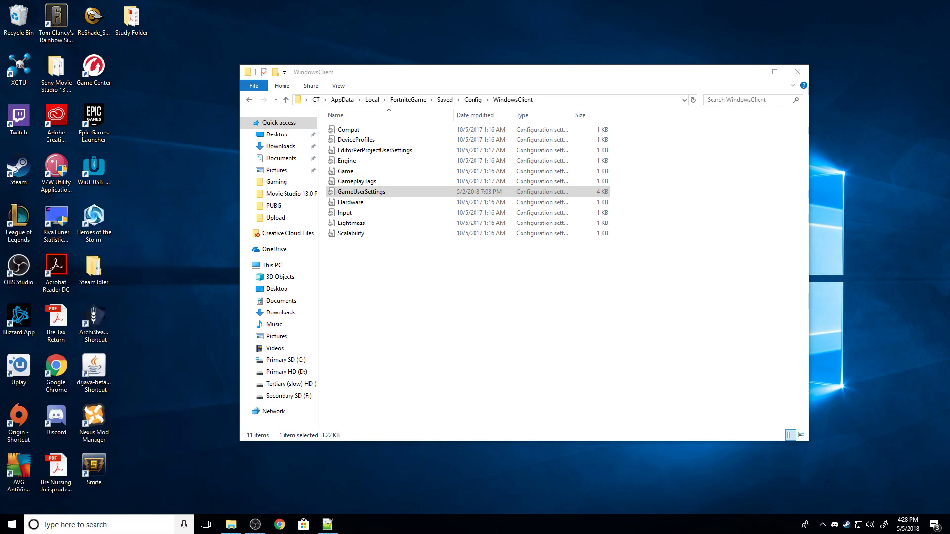
click(230, 525)
drag(361, 191, 173, 148)
click(195, 214)
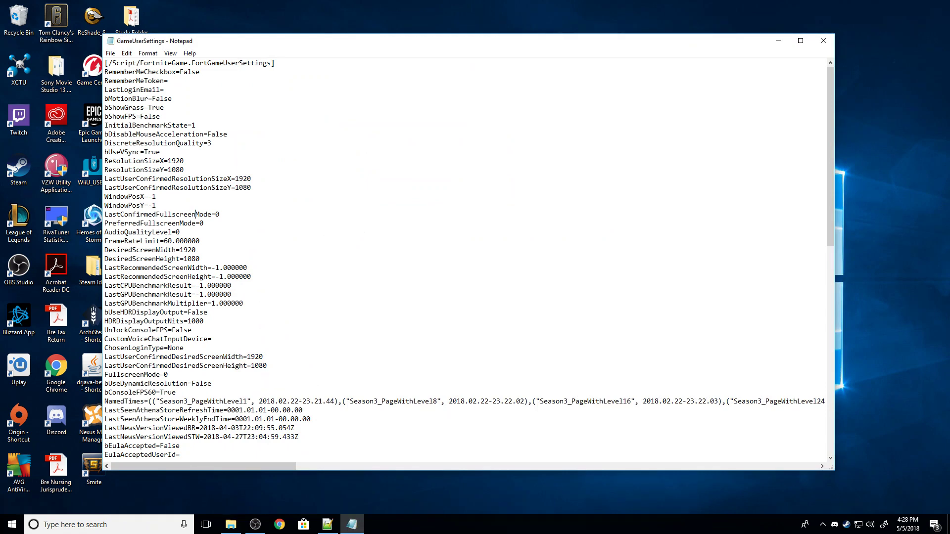
scroll(465, 259, down, 11)
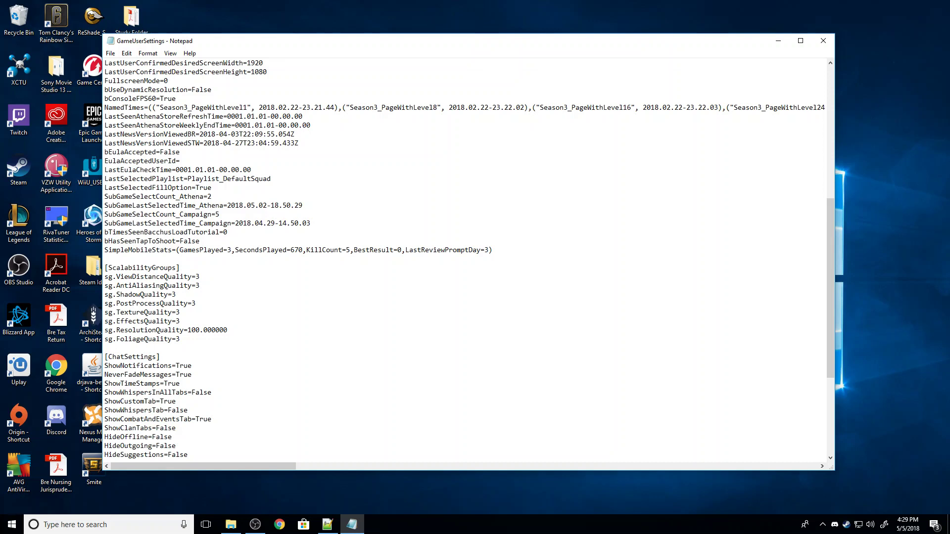
drag(228, 330, 104, 330)
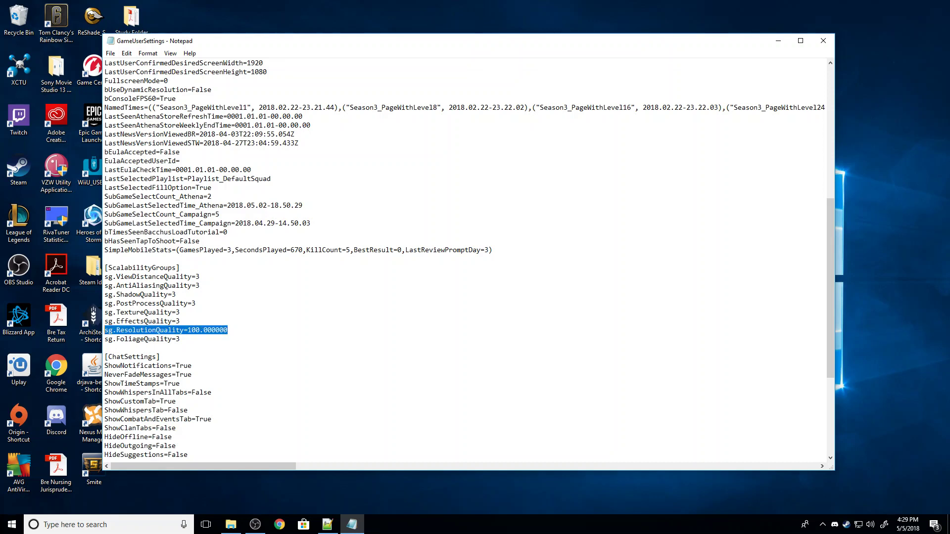
drag(180, 321, 109, 312)
click(180, 312)
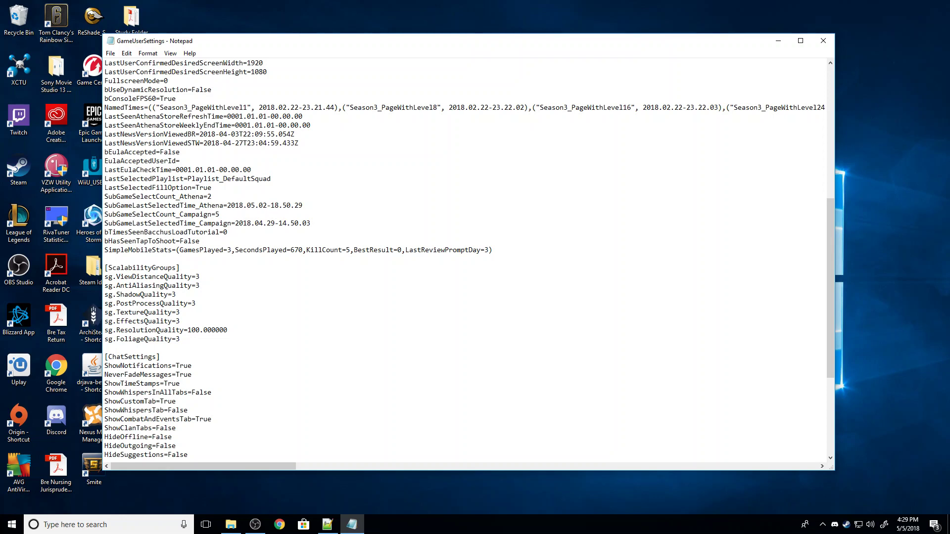
drag(228, 330, 104, 330)
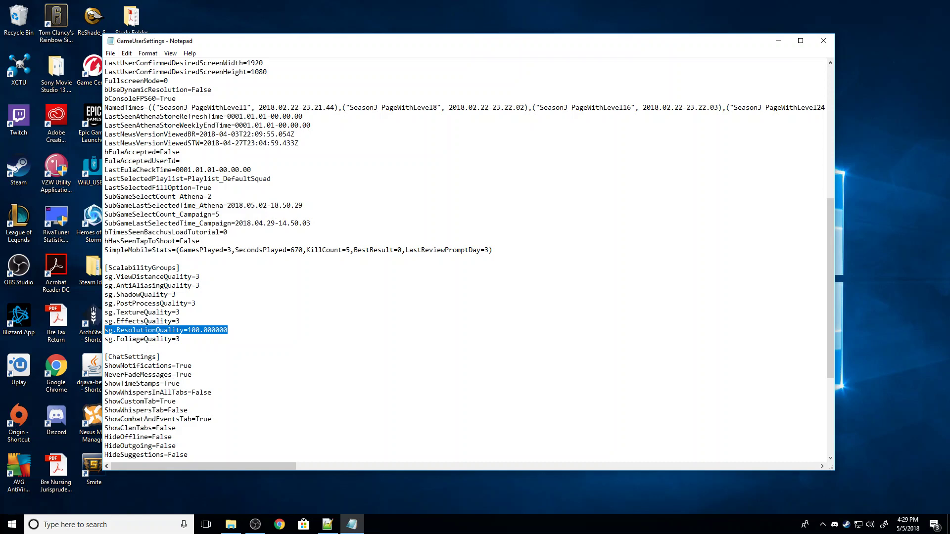
click(200, 330)
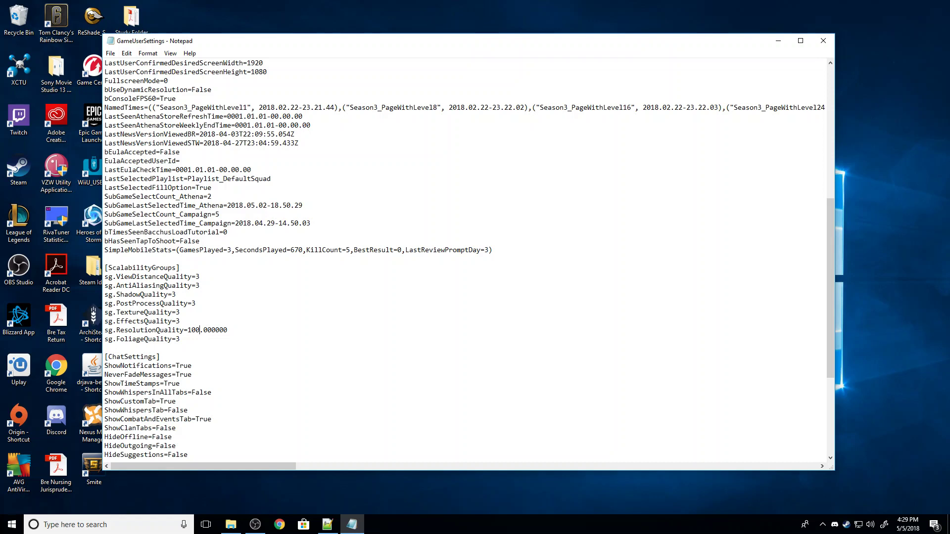
key(BackSpace)
key(BackSpace)
key(BackSpace)
text(50)
key(BackSpace)
key(BackSpace)
text(100)
Step: Insert a blank line above [ScalabilityGroups] and type FullscreenMode=0 on it
drag(180, 267, 105, 259)
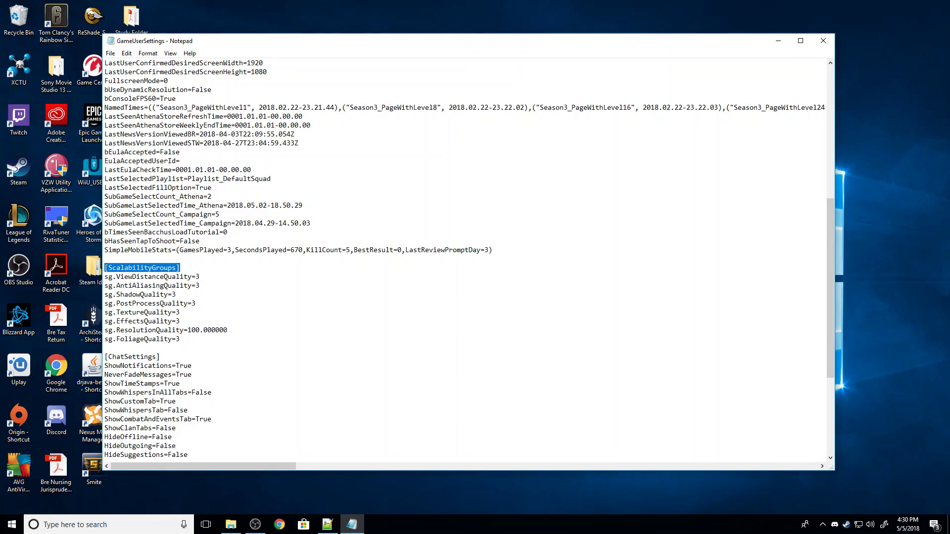
click(105, 258)
key(Return)
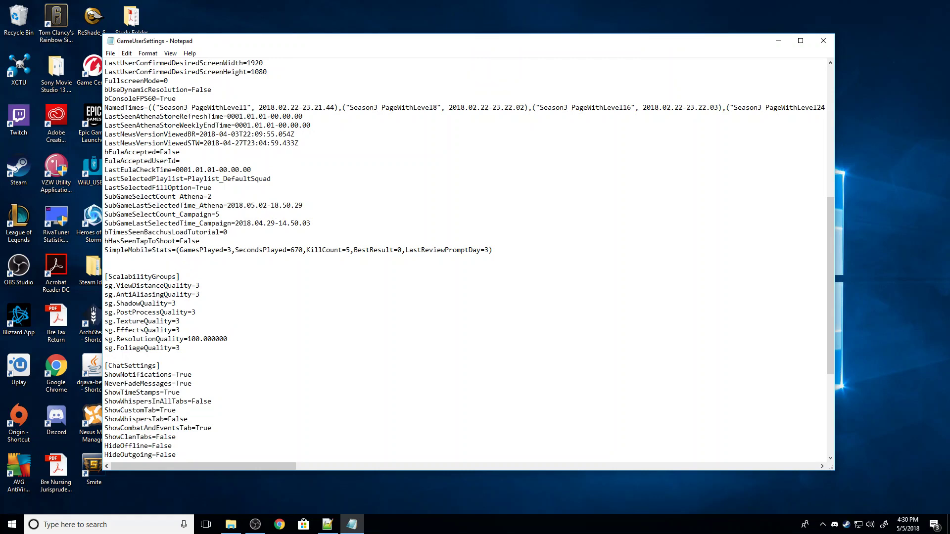
drag(105, 249, 184, 249)
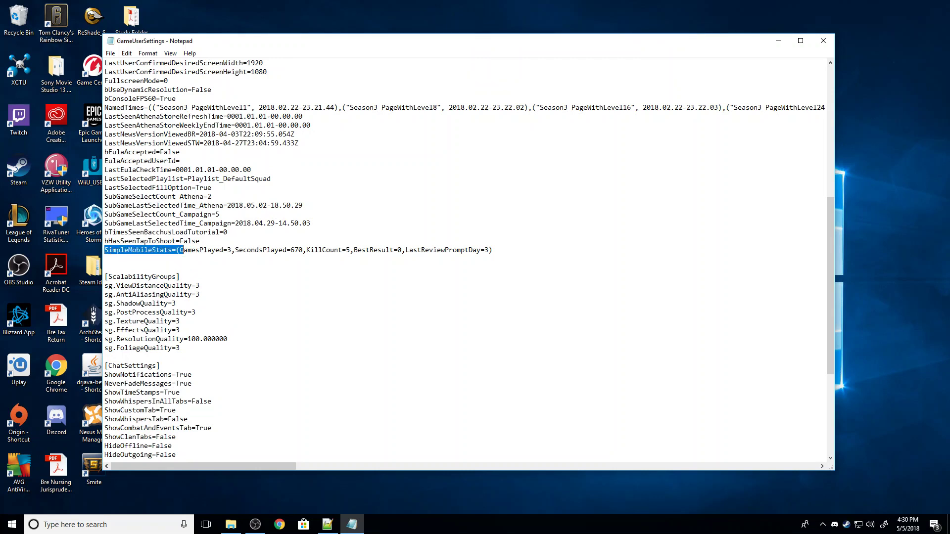
click(105, 258)
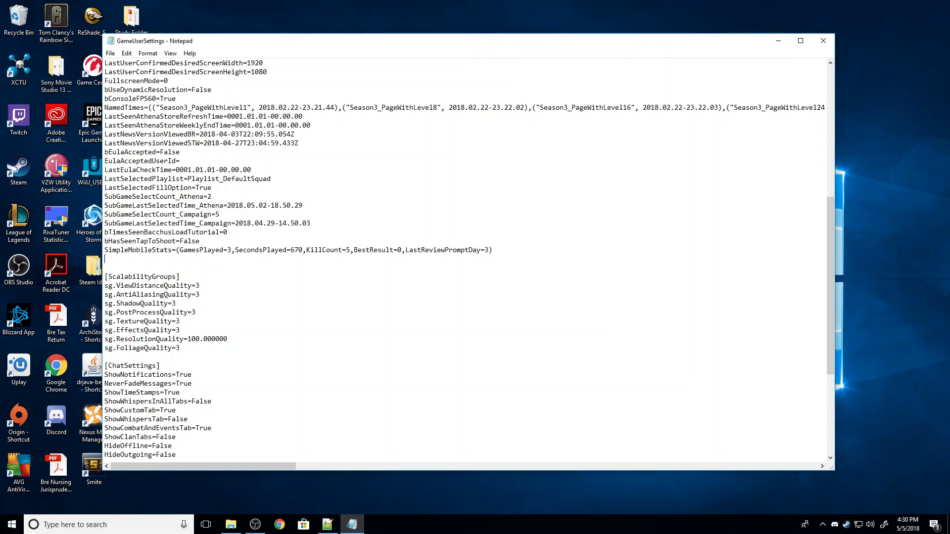
text(FullscreenMode=0)
Step: Save the edited GameUserSettings file through Notepad's File menu
key(alt+f)
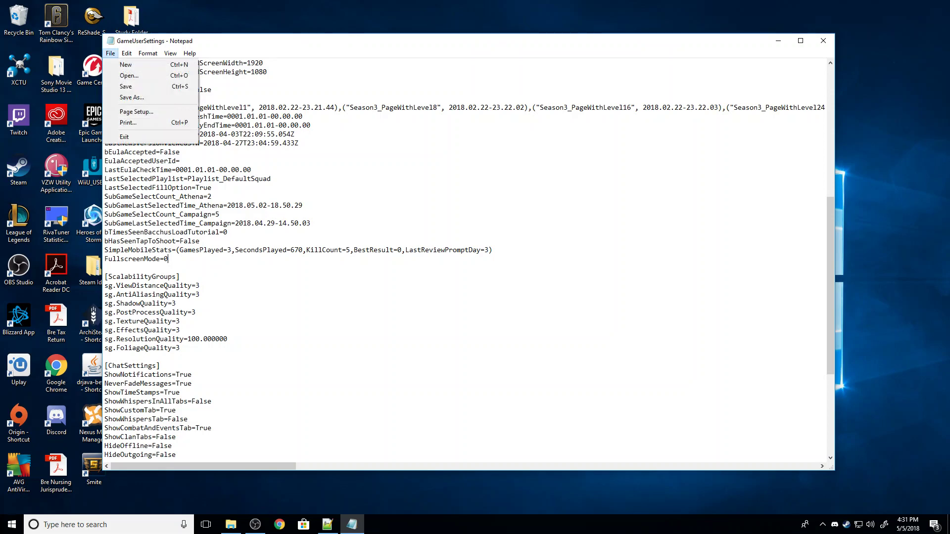
key(Up)
key(Up)
key(Up)
key(Up)
key(Up)
key(Up)
key(Down)
key(Return)
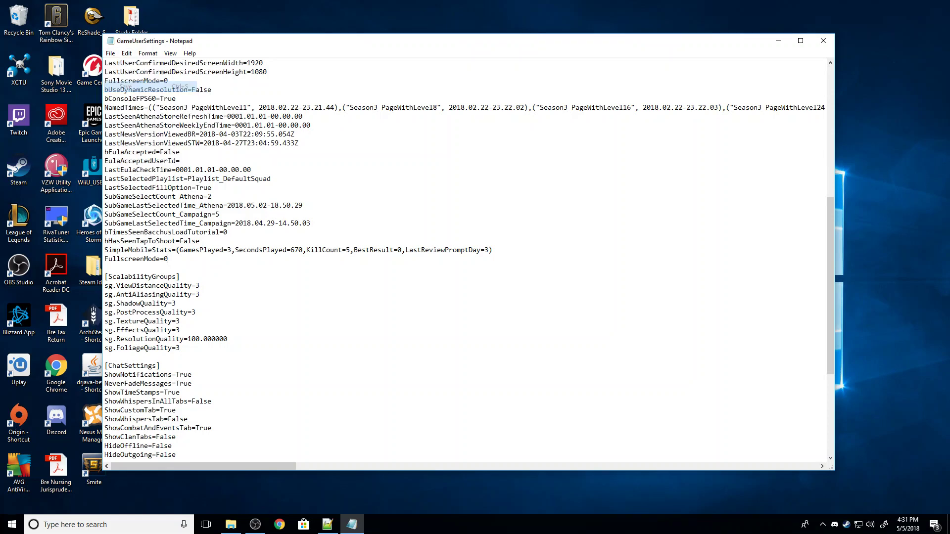